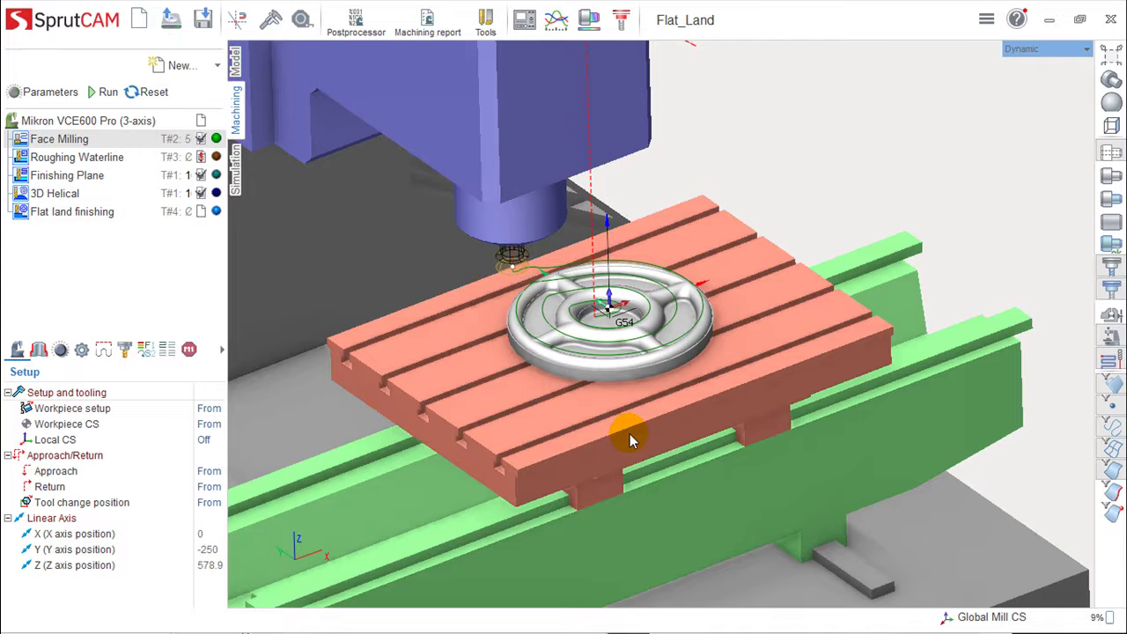
- Open System setup through Settings in the SprutCAM logo menu
mouse_move(556, 409)
middle_down()
mouse_move(534, 322)
mouse_move(528, 363)
middle_up()
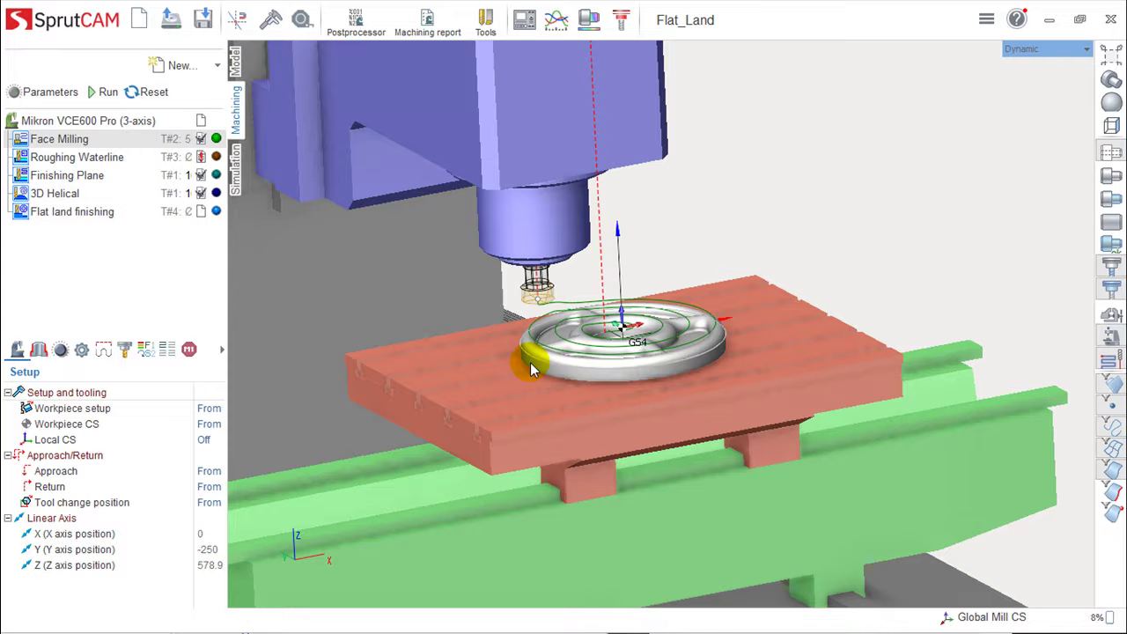
mouse_move(638, 328)
middle_down()
mouse_move(674, 334)
mouse_move(701, 370)
middle_up()
right_drag(701, 369, 566, 258)
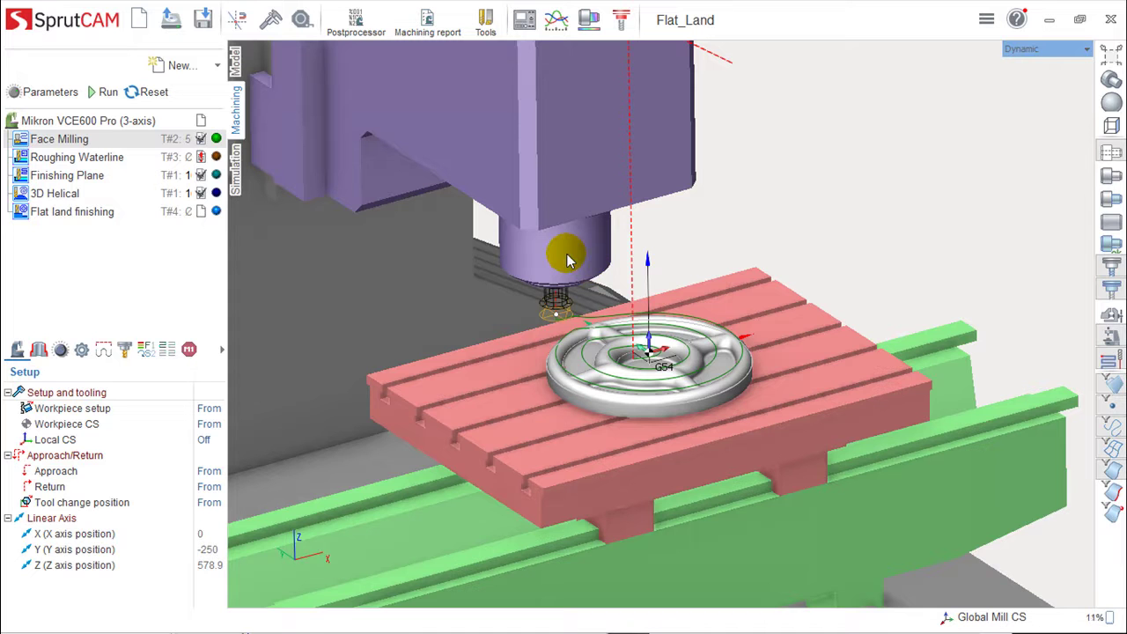
click(51, 23)
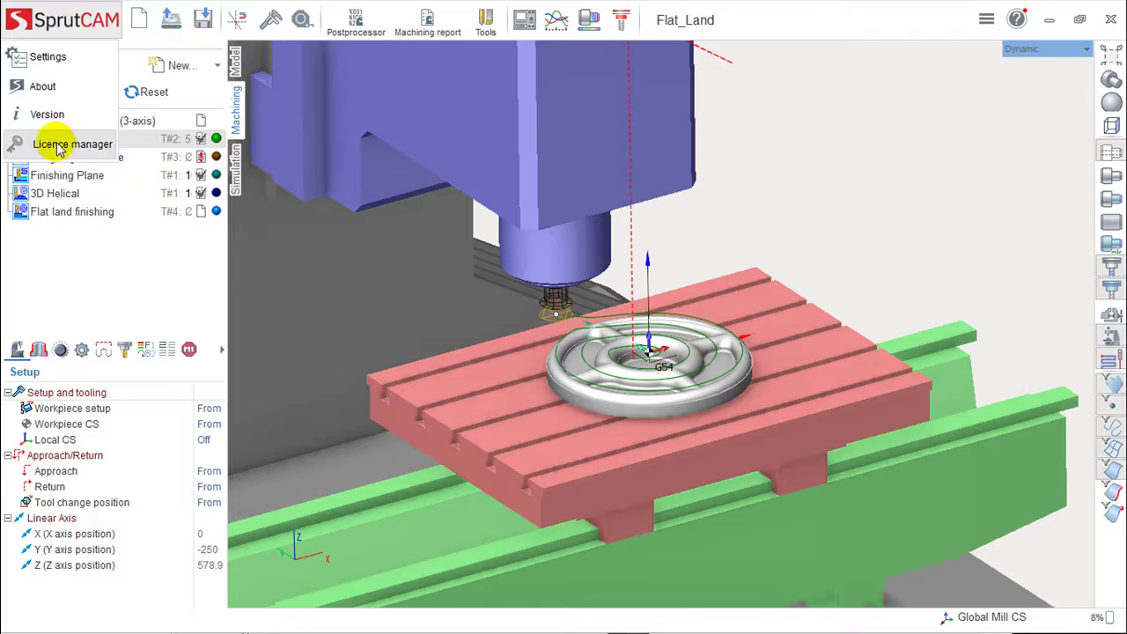
click(49, 57)
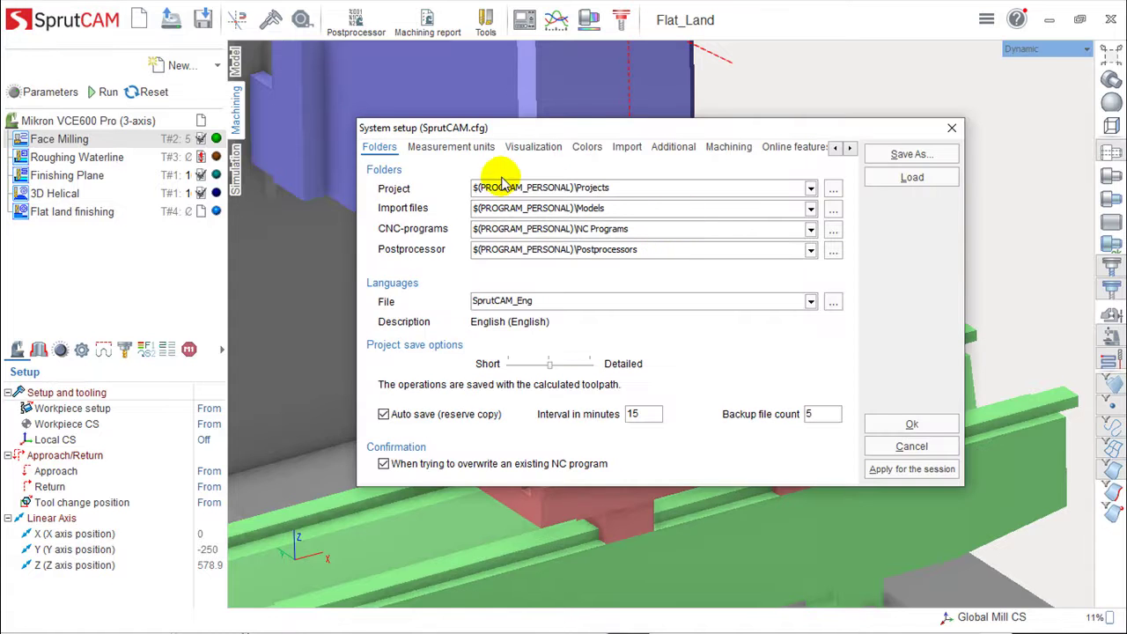
drag(568, 138, 550, 126)
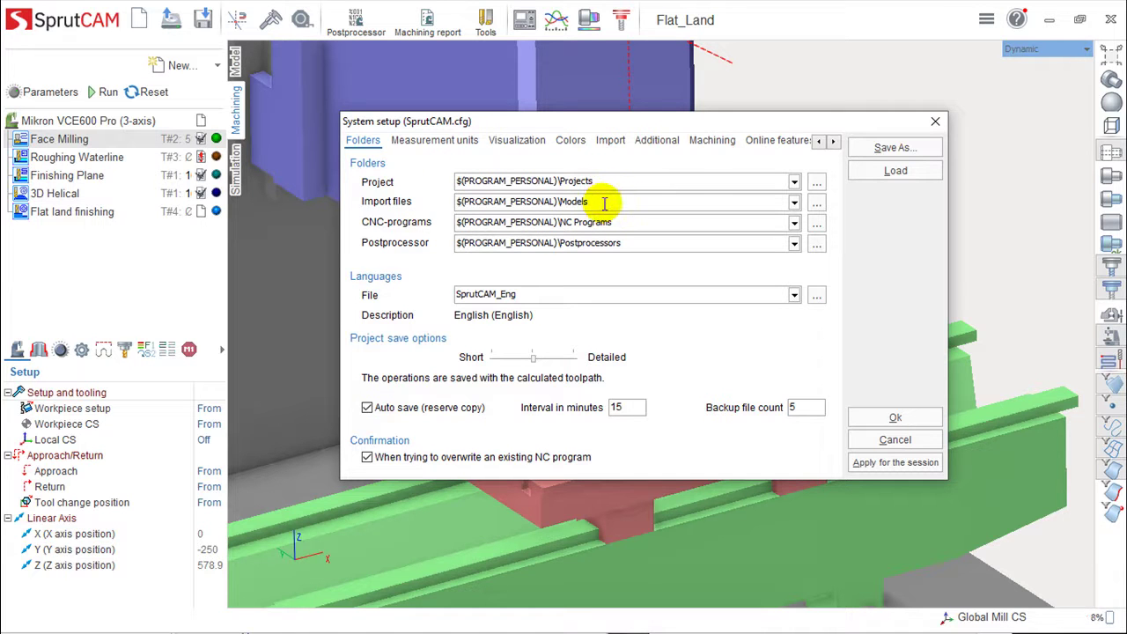
- Review the Folders paths, keeping SprutCAM_Eng language and autosave interval 15, then view Measurement units
double_click(604, 201)
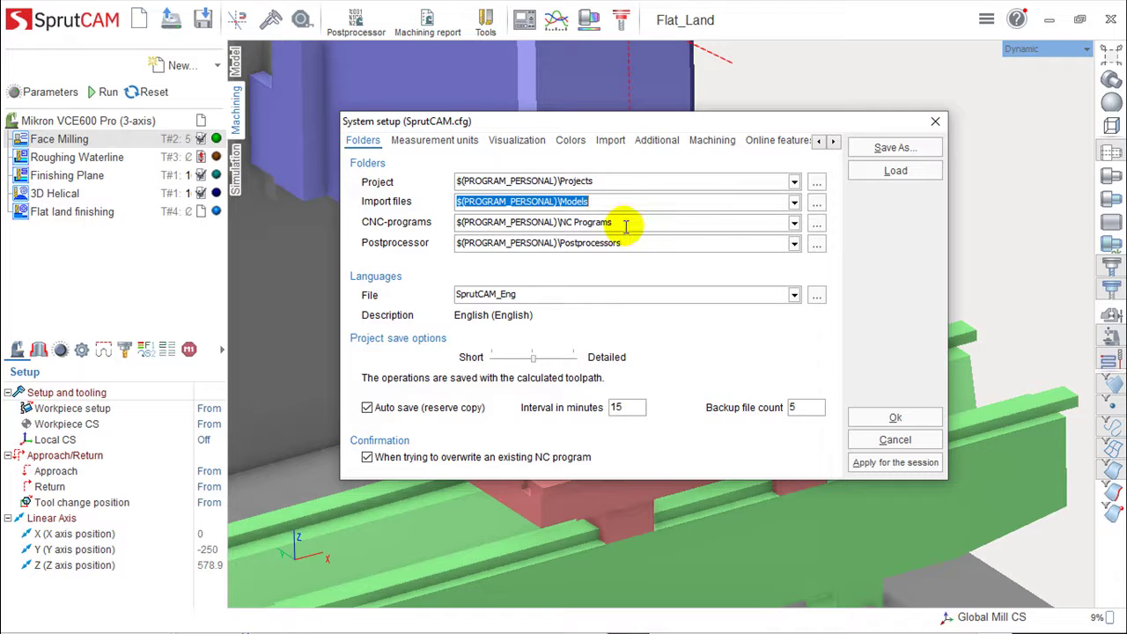
click(646, 242)
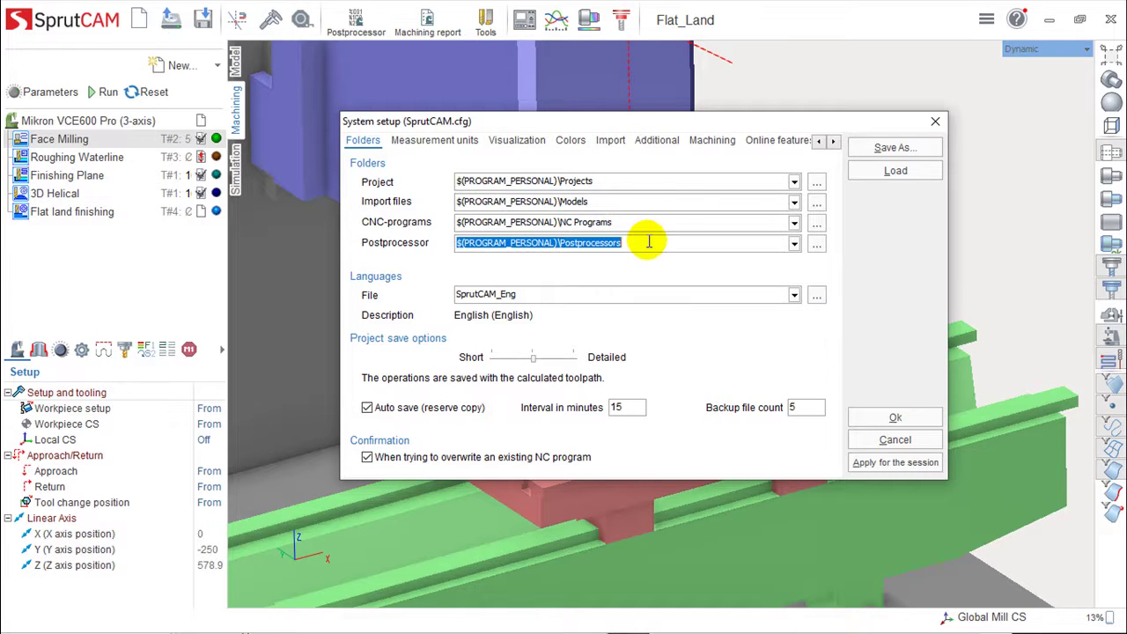
click(649, 242)
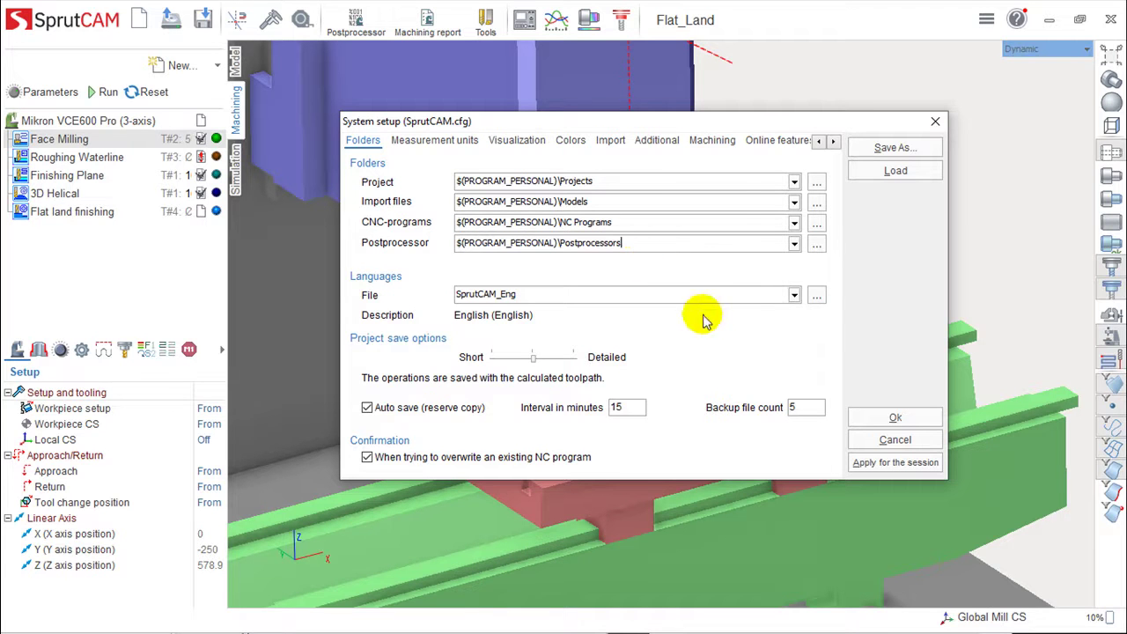
click(793, 295)
click(793, 295)
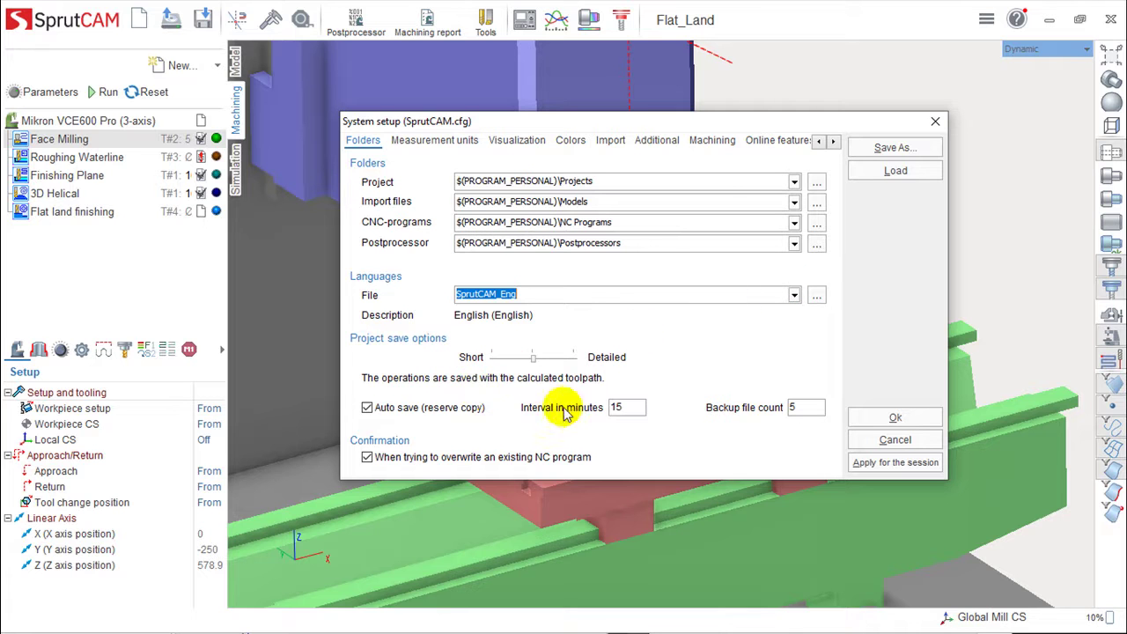
double_click(627, 406)
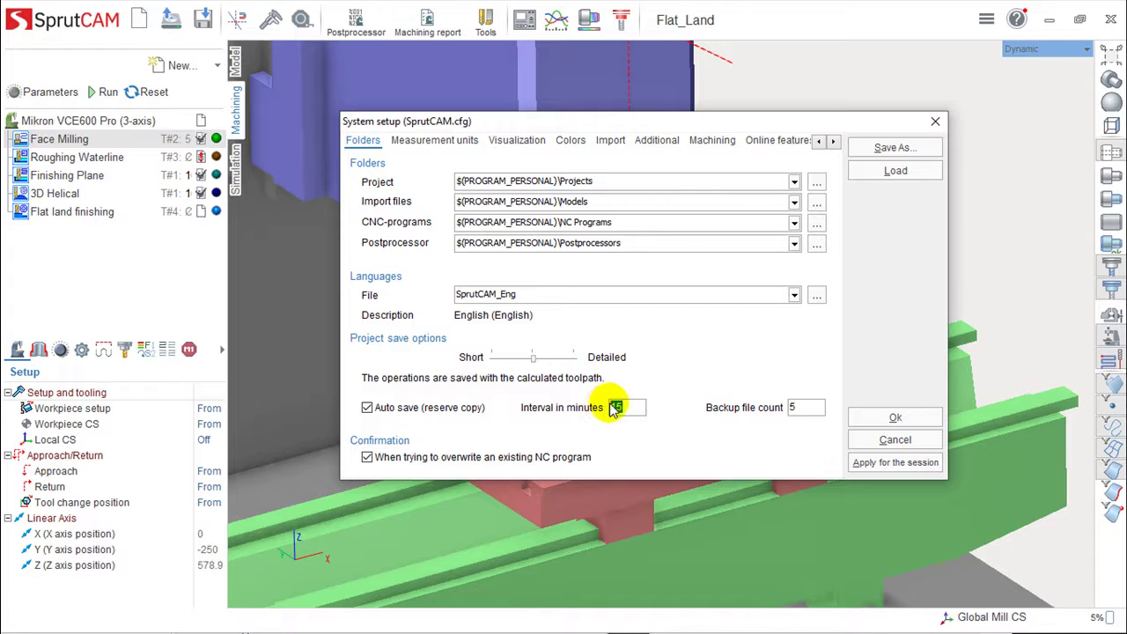
click(433, 142)
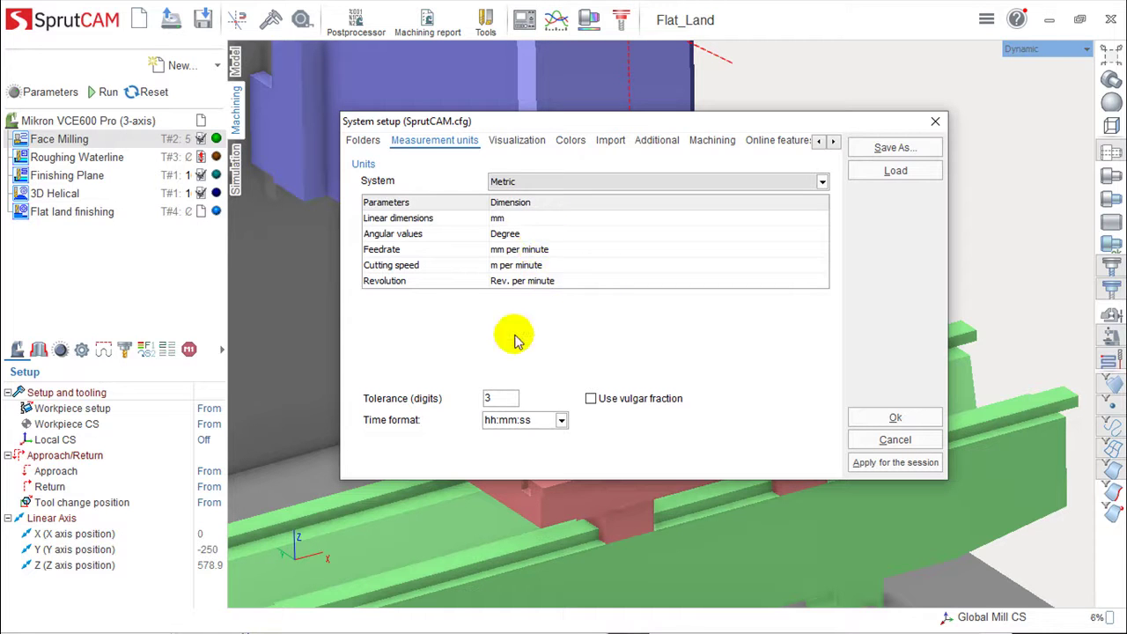
- Check the Tolerance (digits) value of 3, then move to the Visualization page
double_click(498, 398)
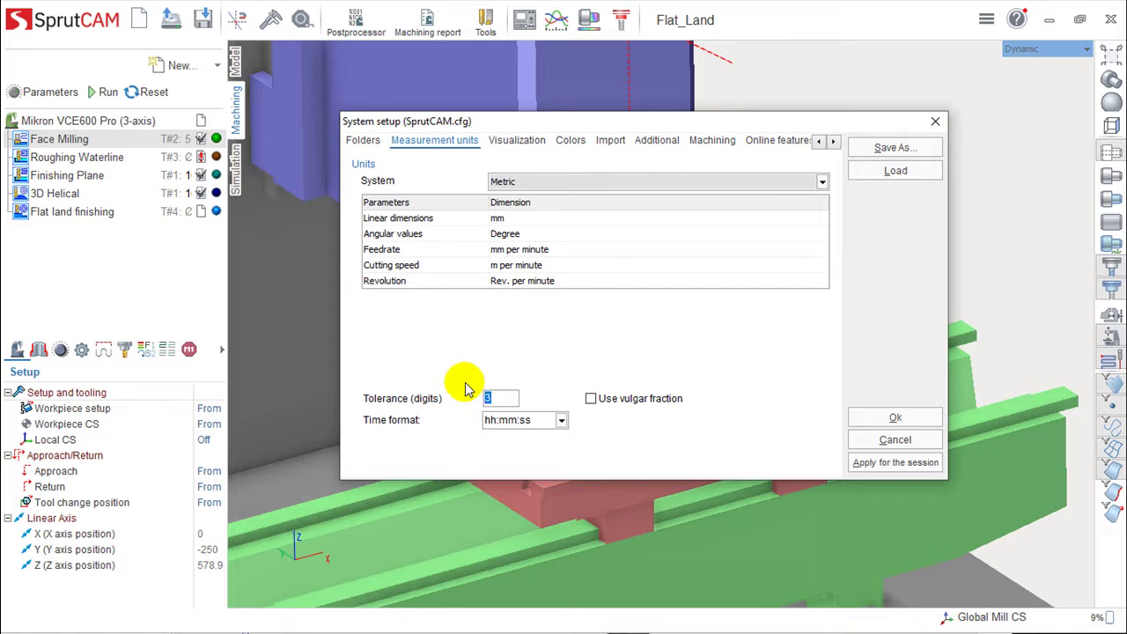
click(504, 143)
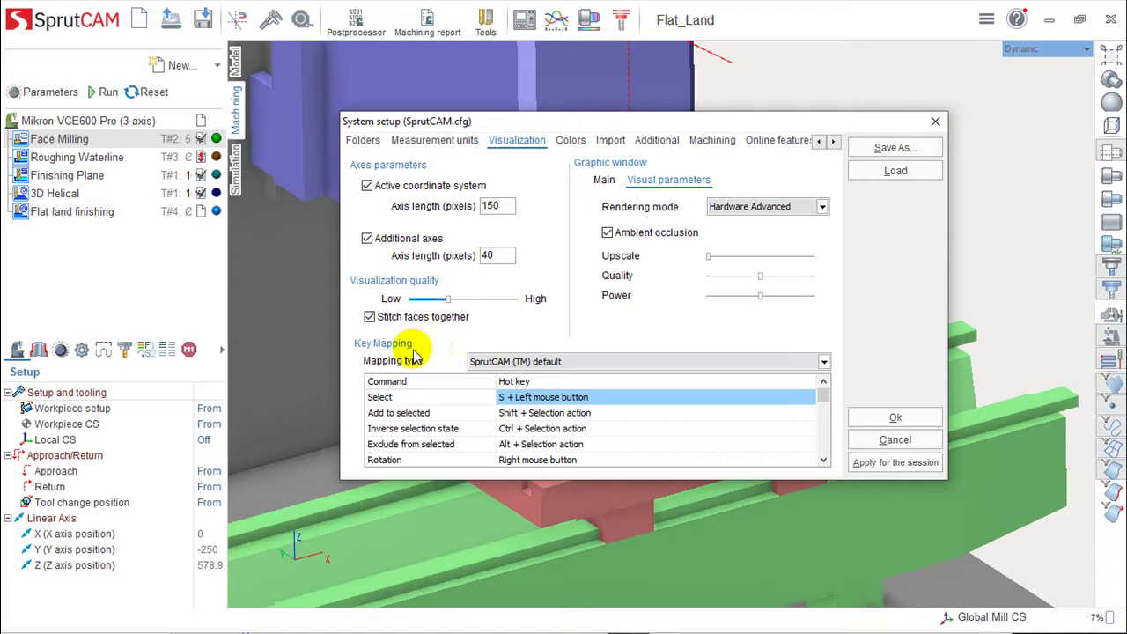
- Keep Hardware Advanced rendering and review the Main graphic window options before the Colors page
mouse_move(821, 393)
mouse_down()
mouse_move(828, 460)
mouse_move(818, 364)
mouse_up()
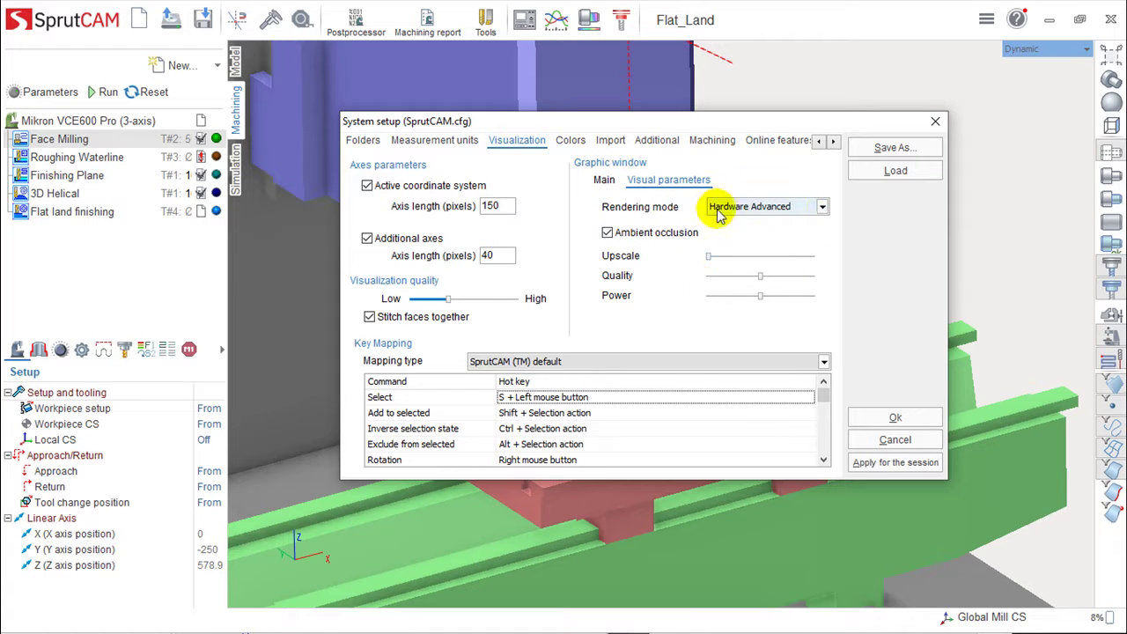
click(819, 208)
click(820, 212)
click(604, 179)
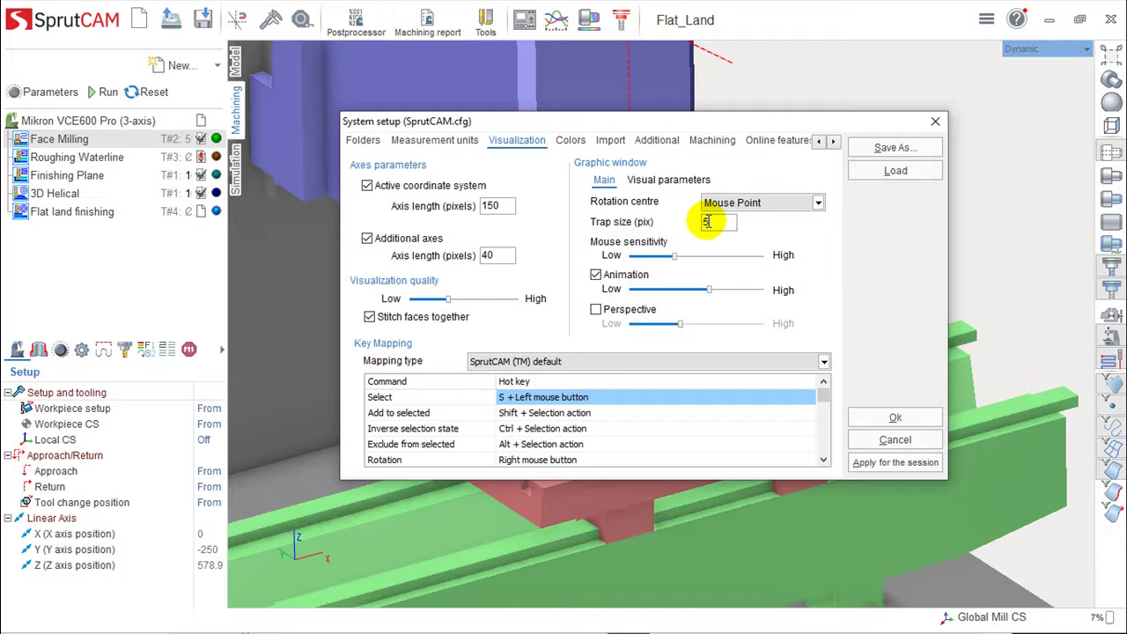
click(570, 142)
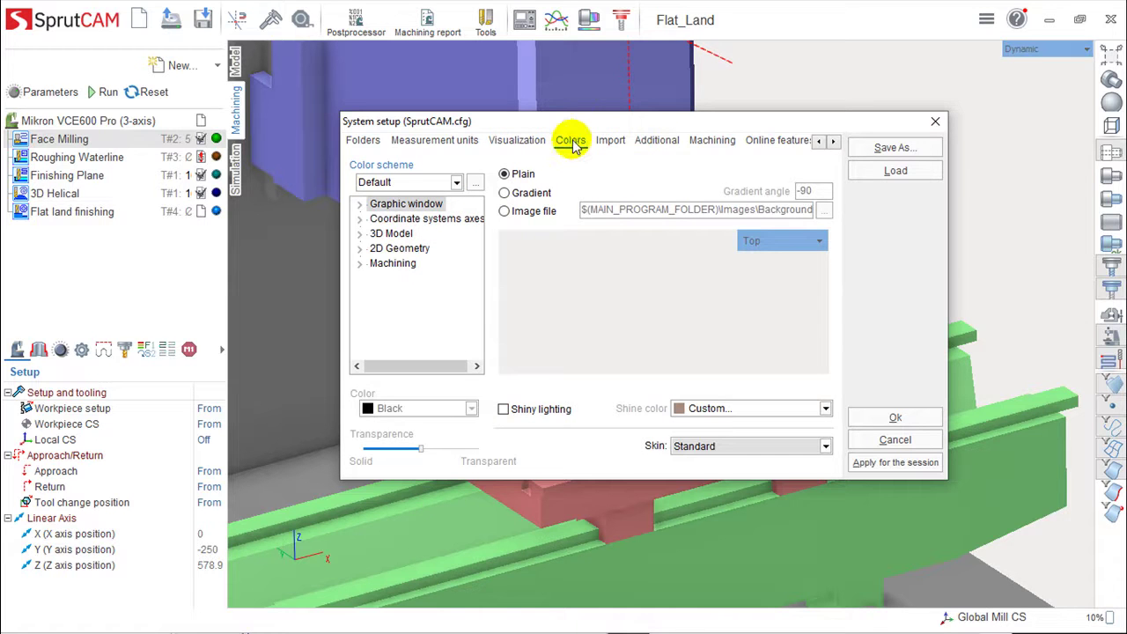
- Browse the colour tree's 3D Model, 2D Geometry and Coordinate systems groups
click(359, 233)
click(398, 263)
click(400, 249)
click(407, 262)
click(400, 248)
click(359, 218)
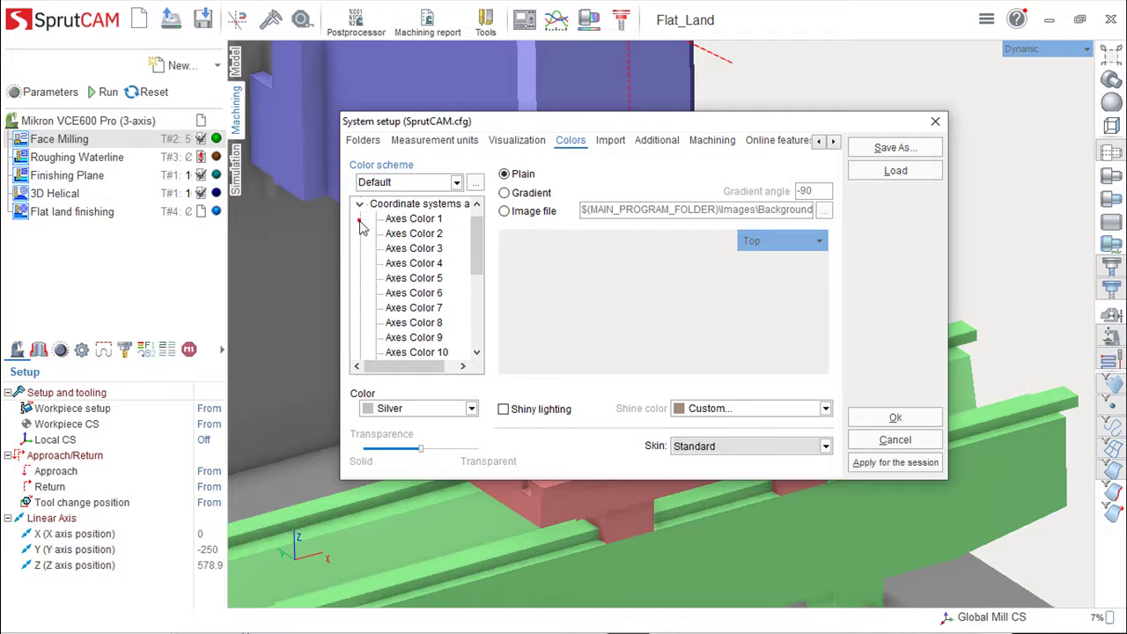
click(360, 204)
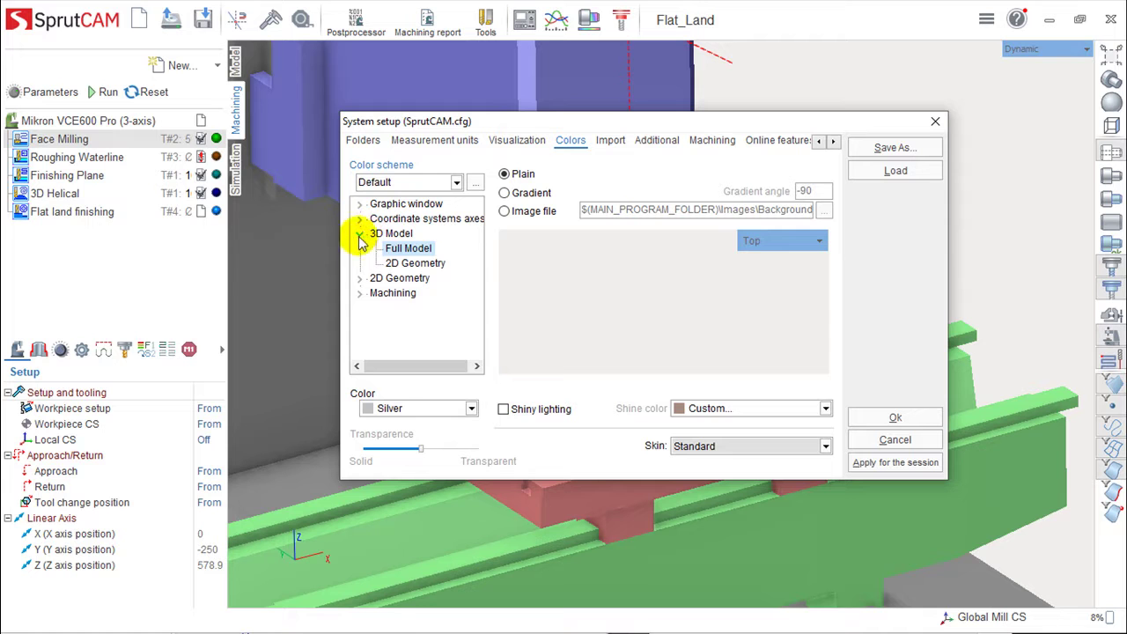
click(359, 234)
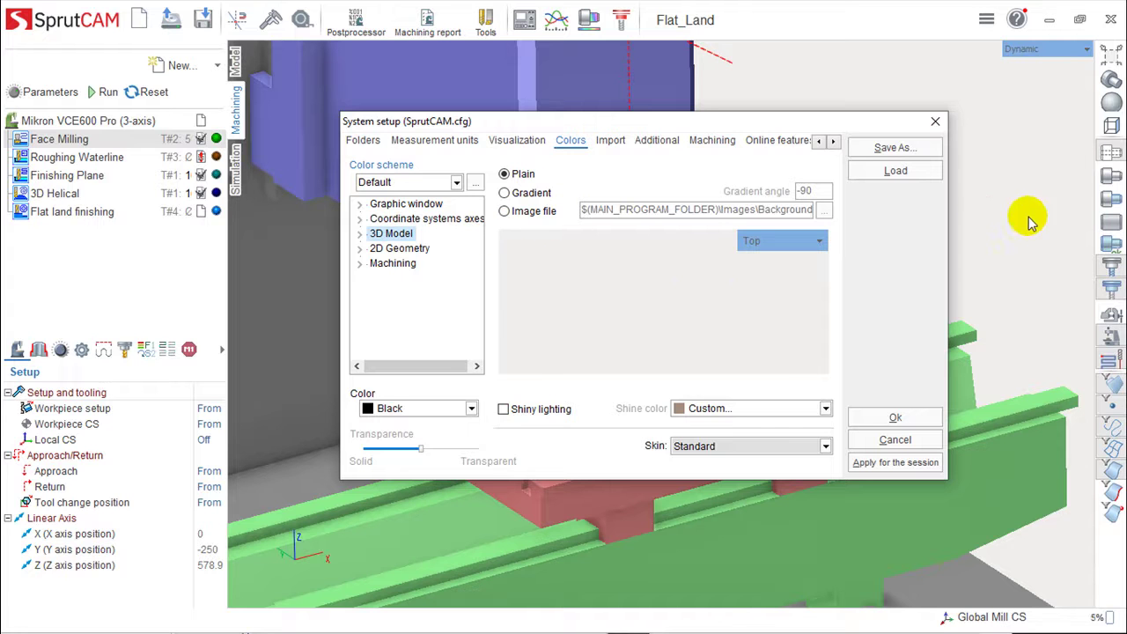
- Preview Gradient and Image file backgrounds, return to Plain, then view Import settings
click(503, 193)
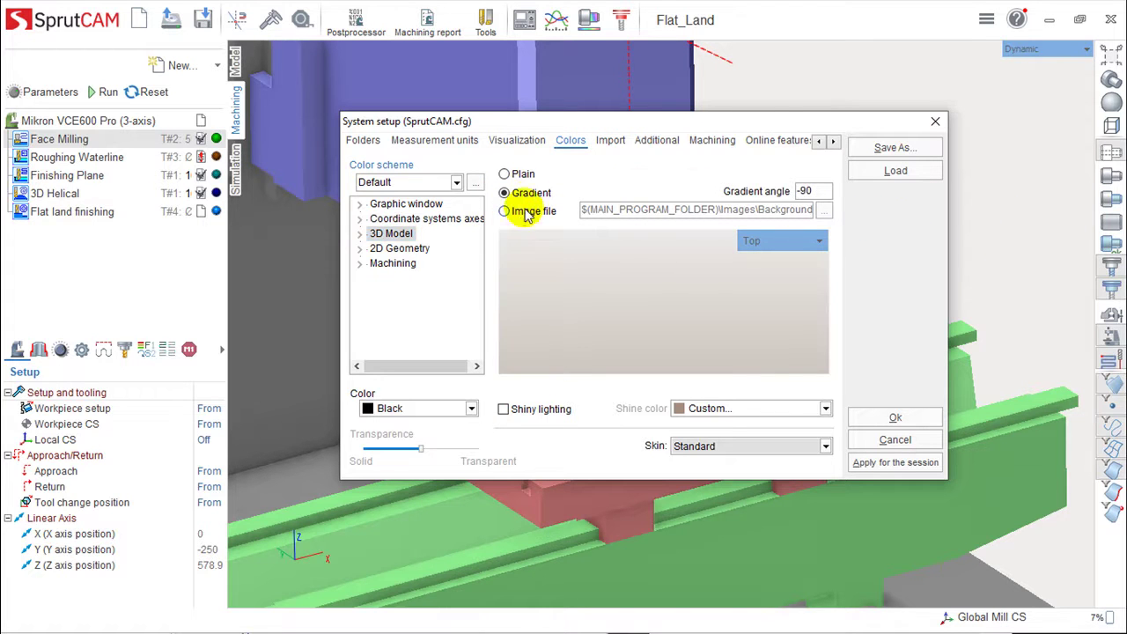
click(505, 212)
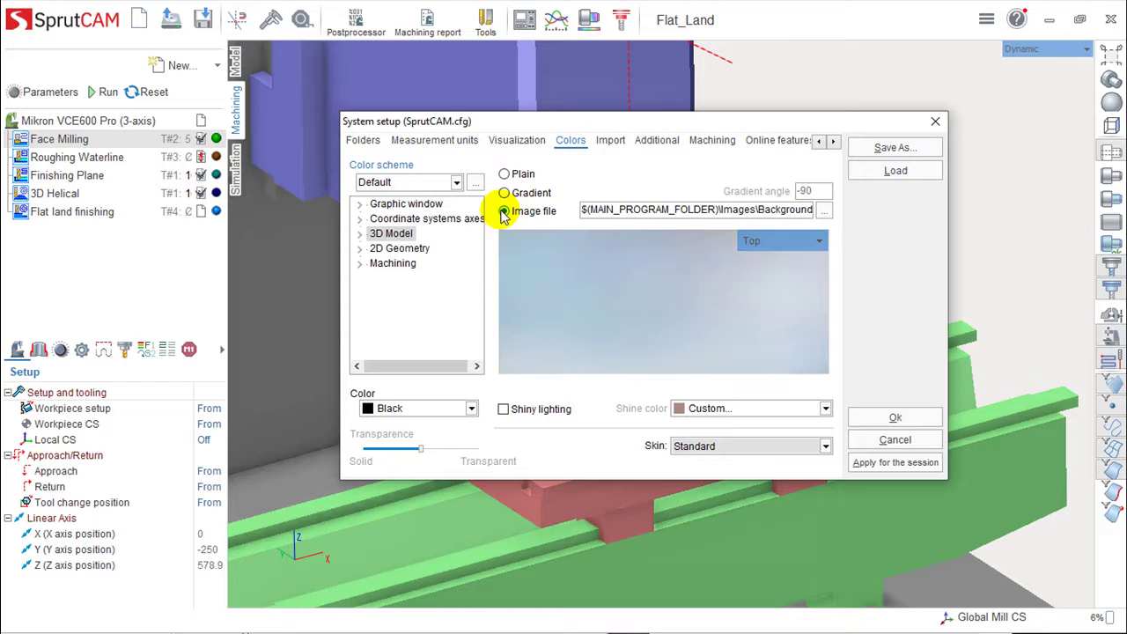
click(506, 174)
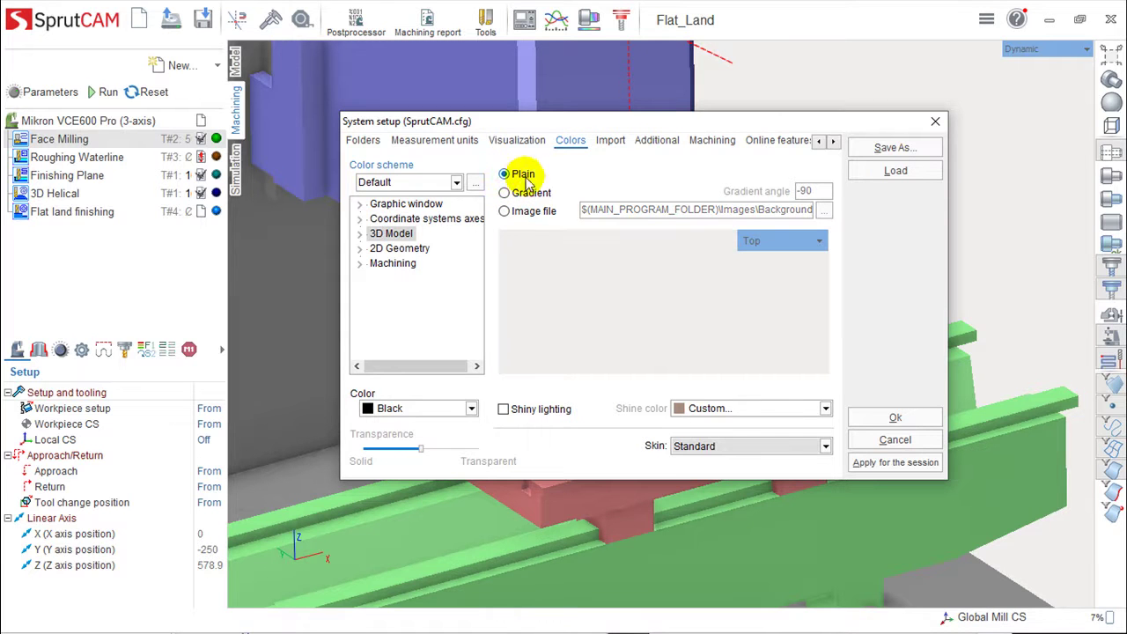
click(608, 142)
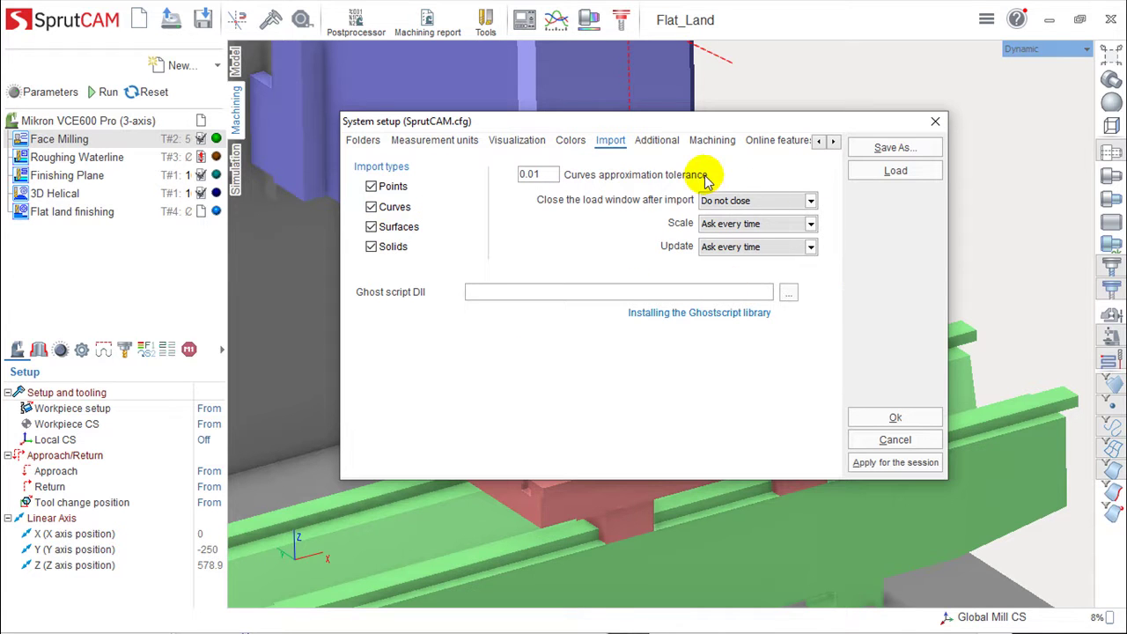
- Review the Additional page's update, log and STCX-editor options, then go to Machining
click(647, 144)
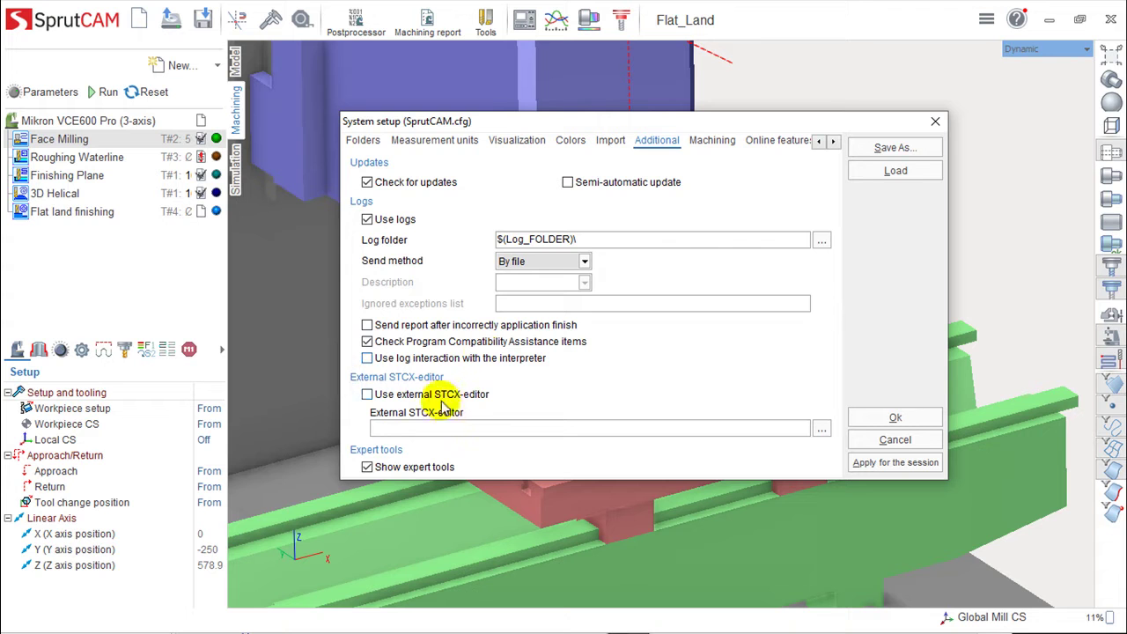
click(718, 143)
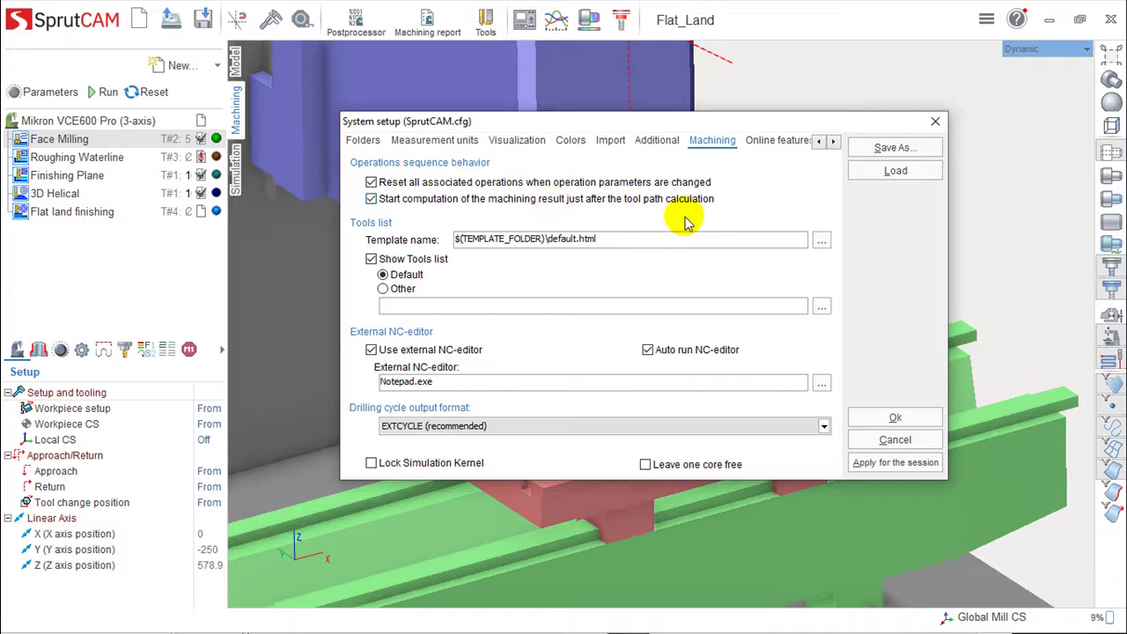
- Check the Notepad.exe External NC-editor path, then view the Online features page
double_click(446, 383)
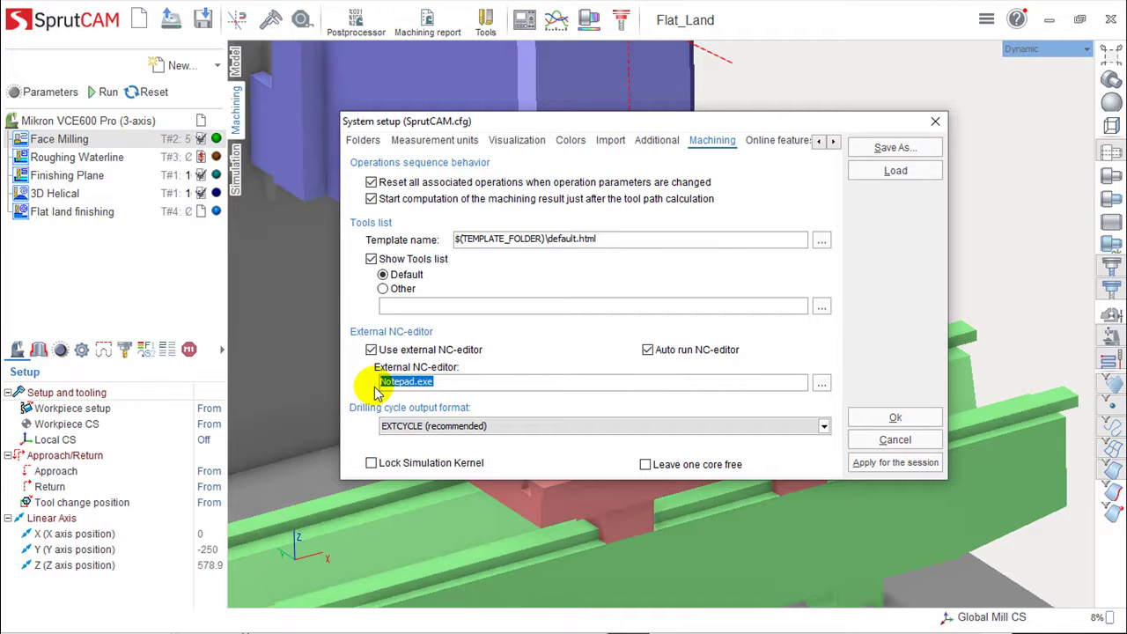
click(766, 142)
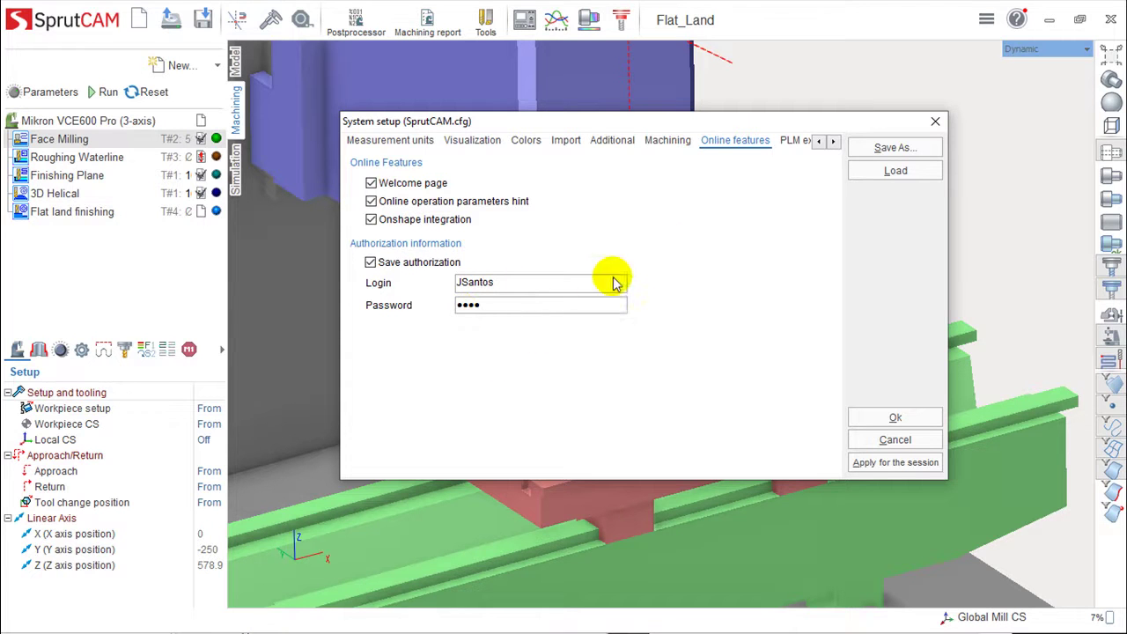
- Go through PLM extensions to the empty PLM connections list and apply the settings
click(785, 142)
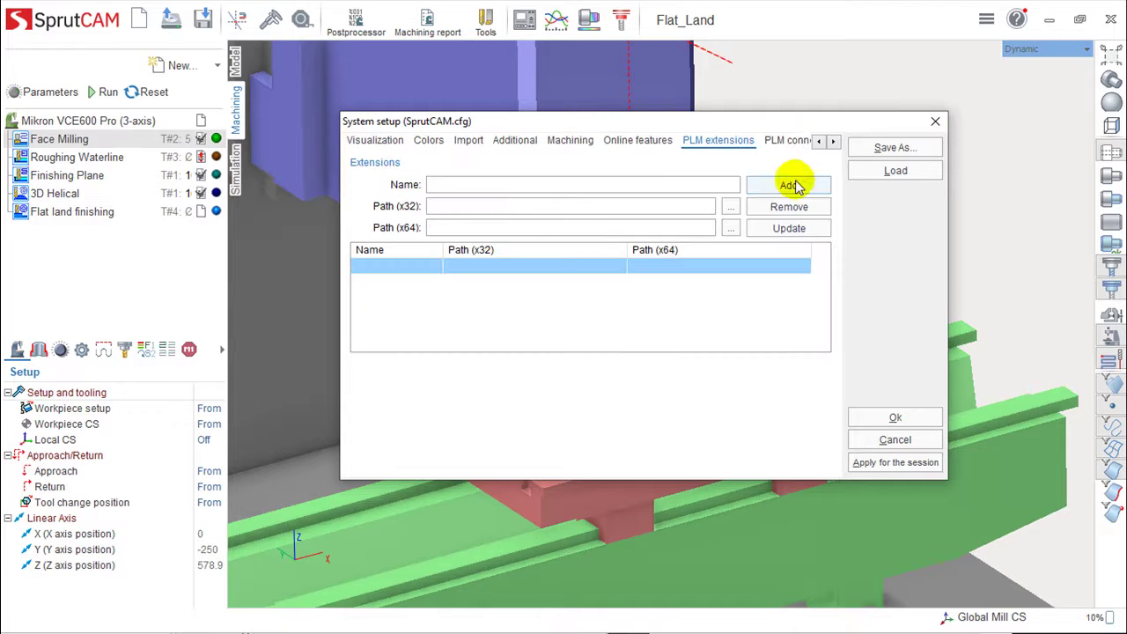
click(786, 141)
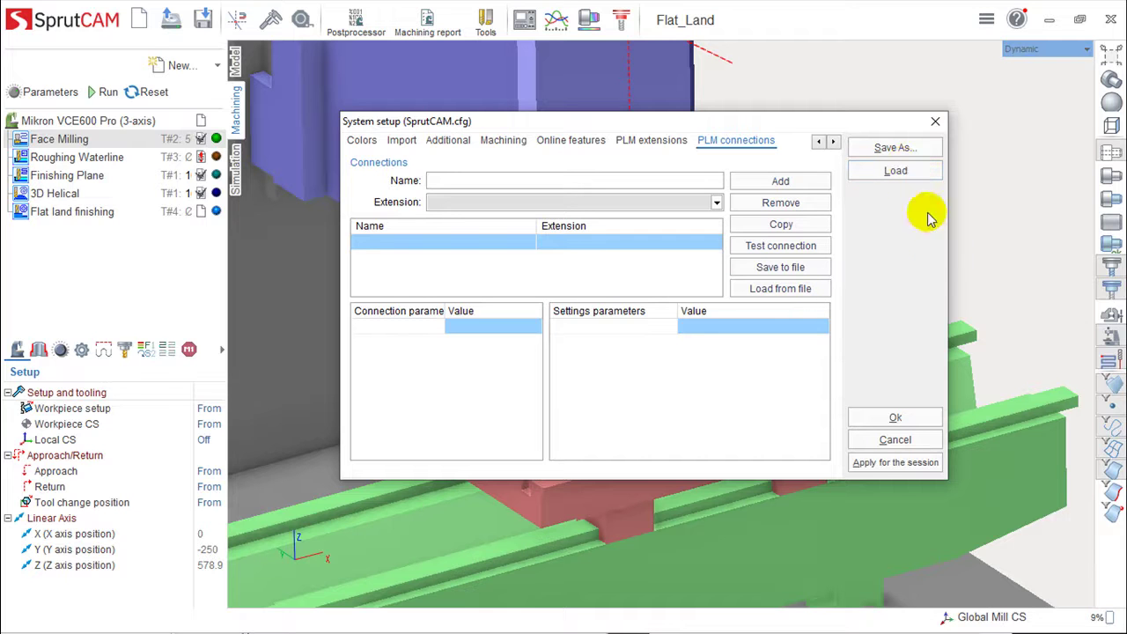
click(862, 465)
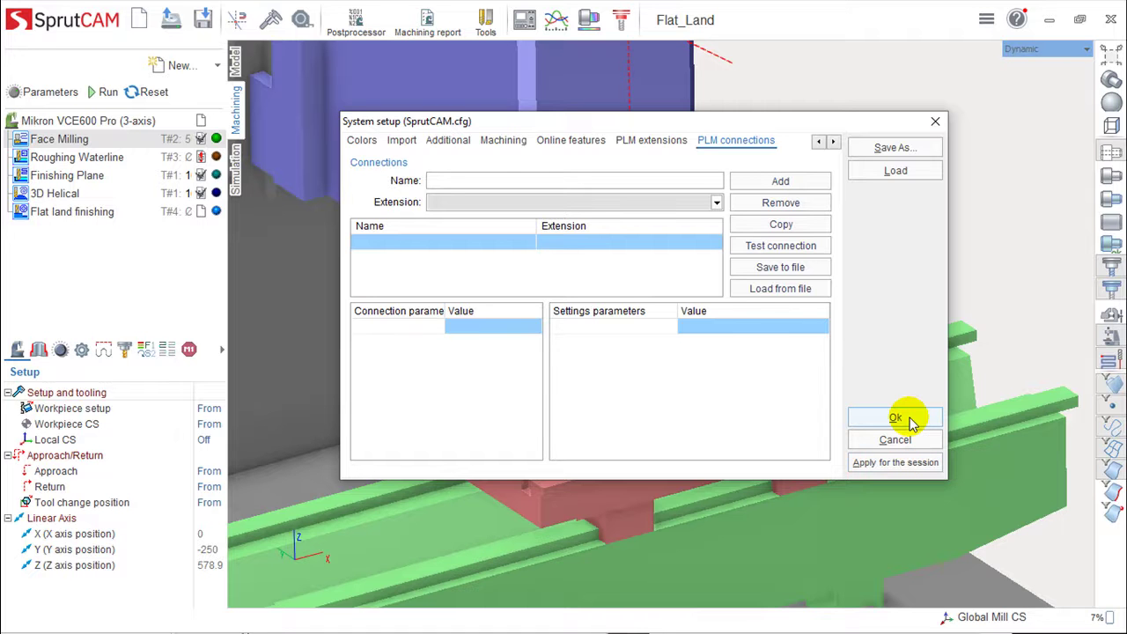
- Confirm System setup with Ok and rotate the view around the machine table
click(896, 440)
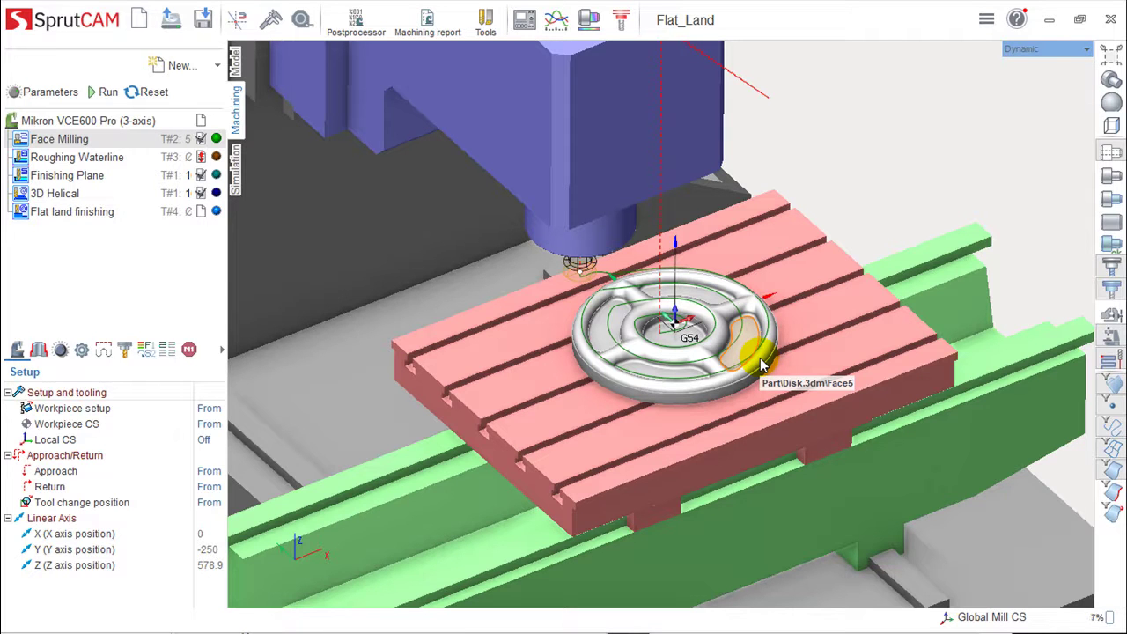
drag(761, 364, 779, 414)
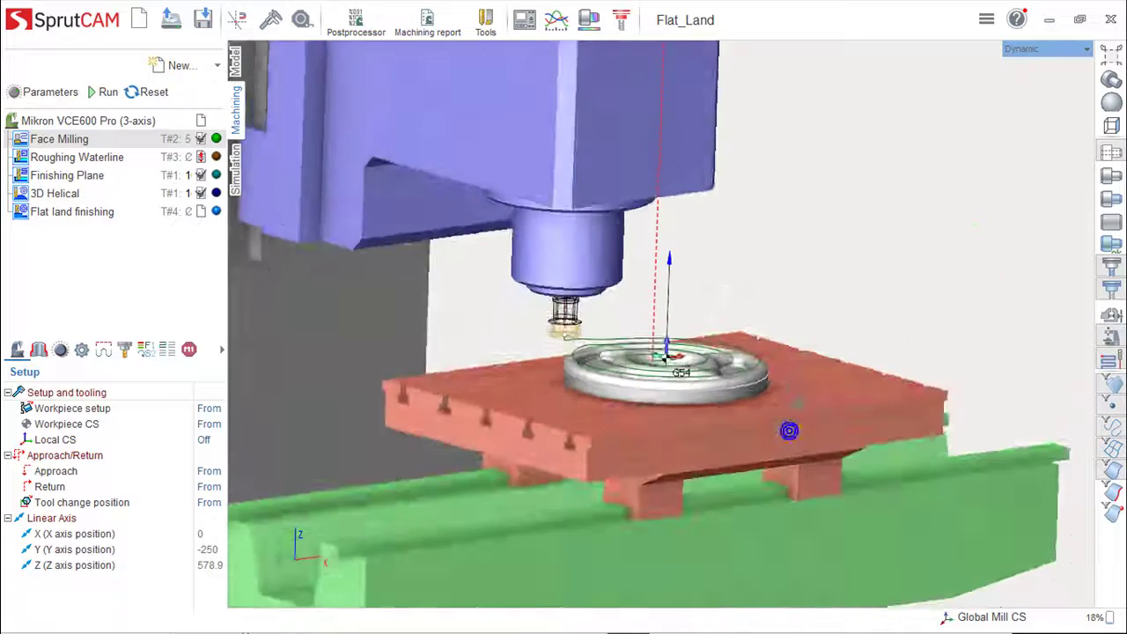